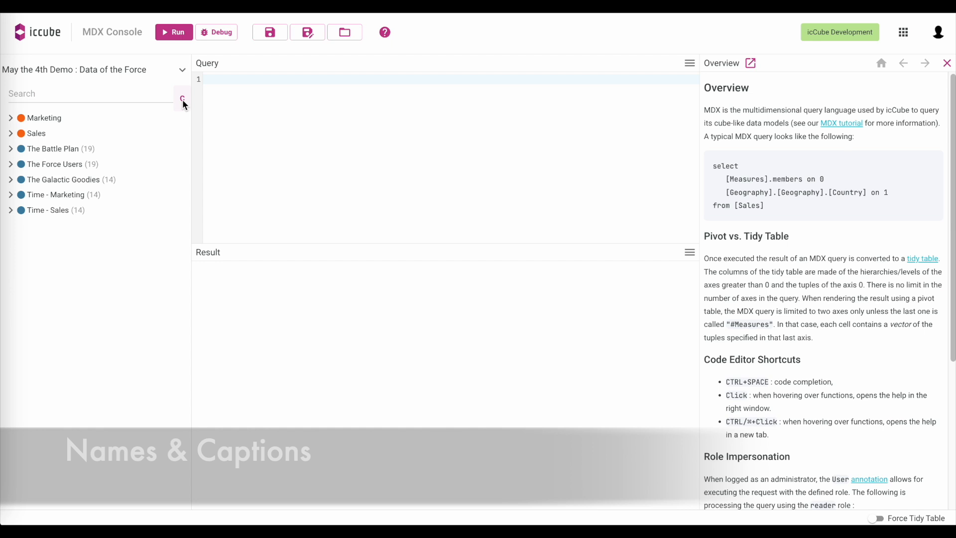
Switch the schema tree between captions and names, and leave it showing the names.
click(182, 100)
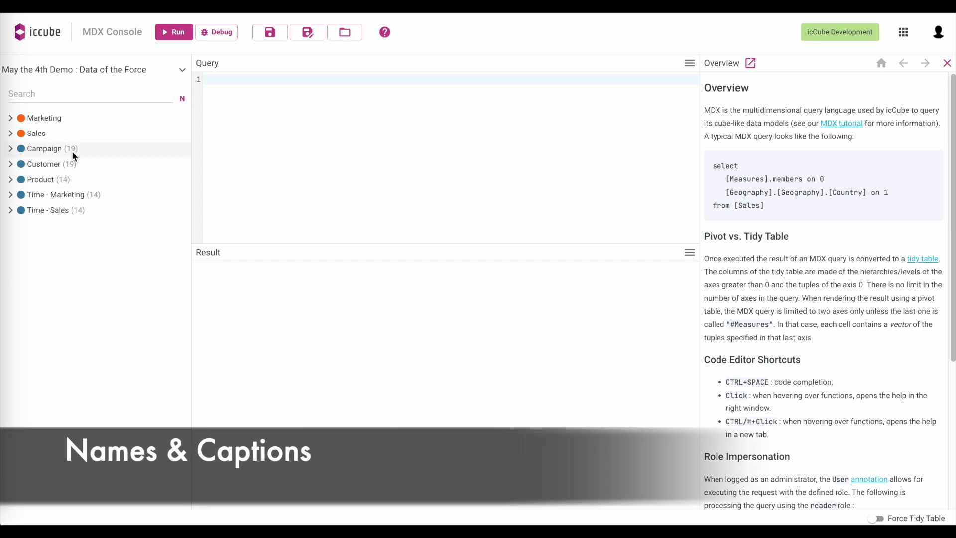
click(182, 101)
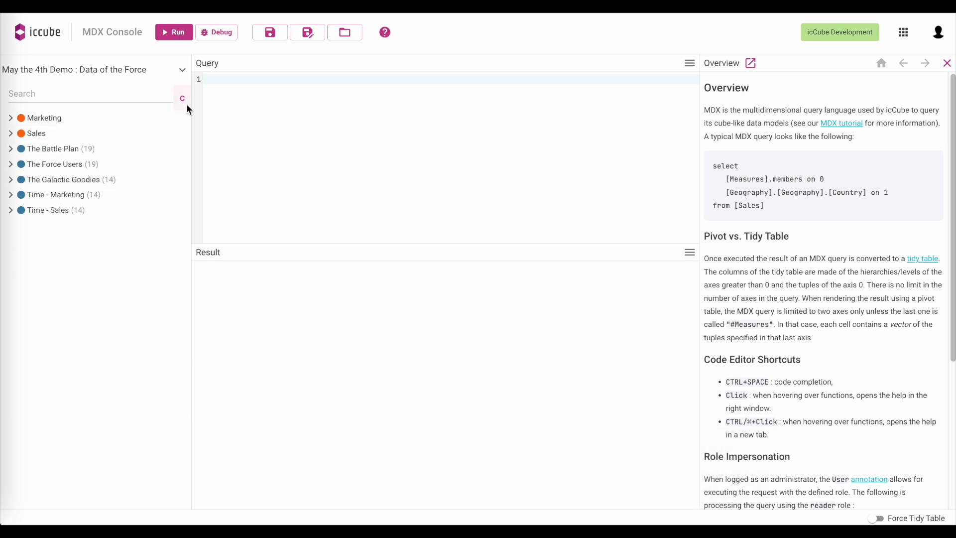
click(188, 109)
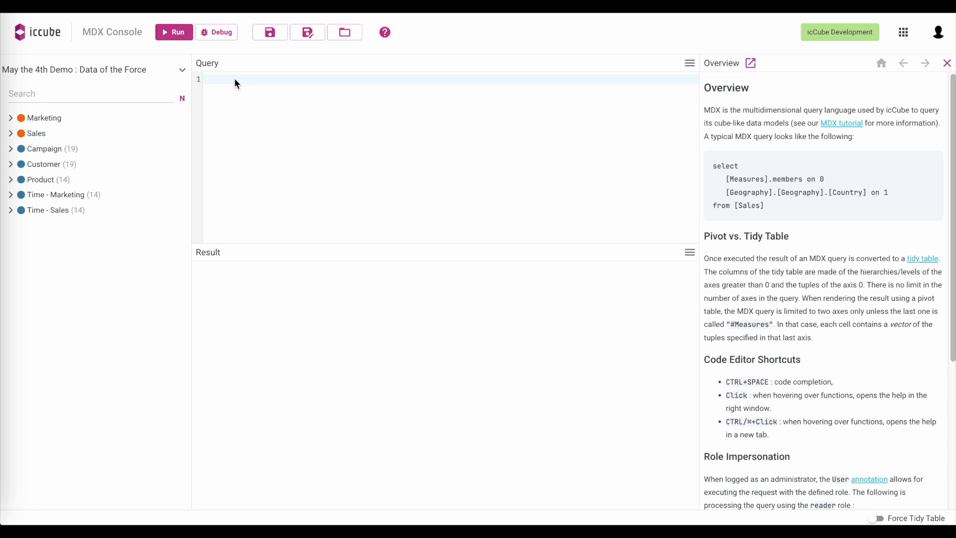
Start an MDX select query that puts [Measures].[Amount] on axis 0.
text(select)
key(Return)
key(Return)
text([M)
key(Down)
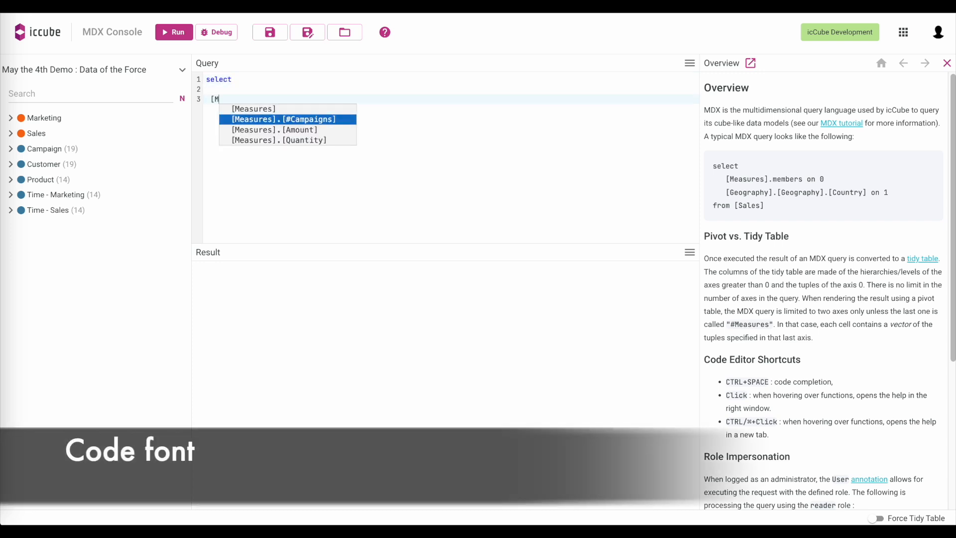
key(Down)
key(Return)
text(on 0)
Complete the query with from [Data of the Force] and run it.
key(Return)
key(Return)
text(from [)
key(Return)
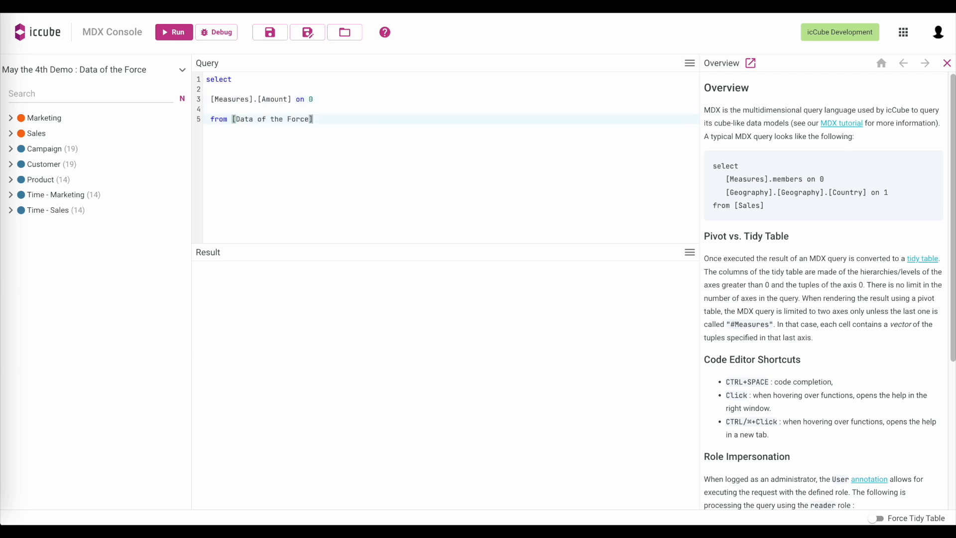
key(ctrl+Return)
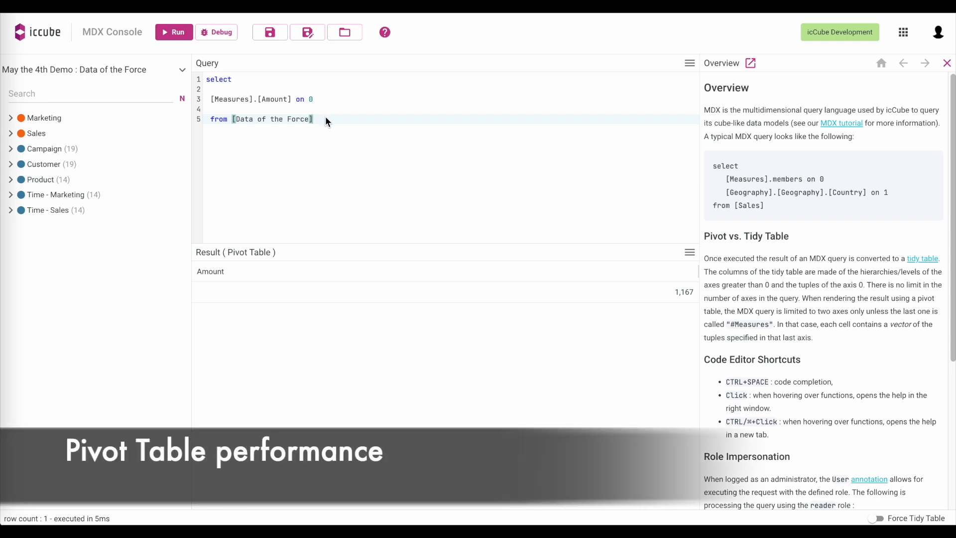
Add a non empty clause below the Amount axis that crosses the Customer dimension's City and Customer levels.
click(327, 99)
key(Return)
key(Return)
text(non empty)
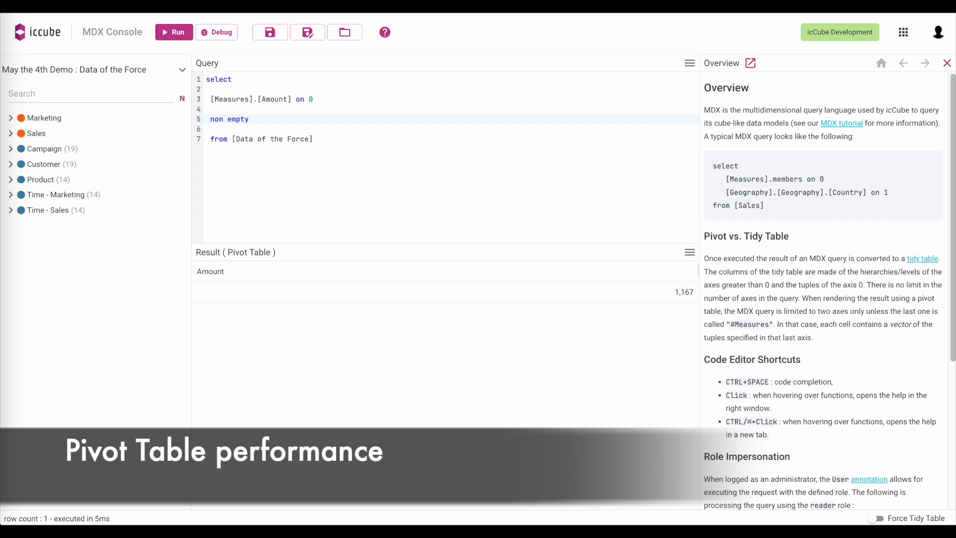
click(10, 164)
click(19, 179)
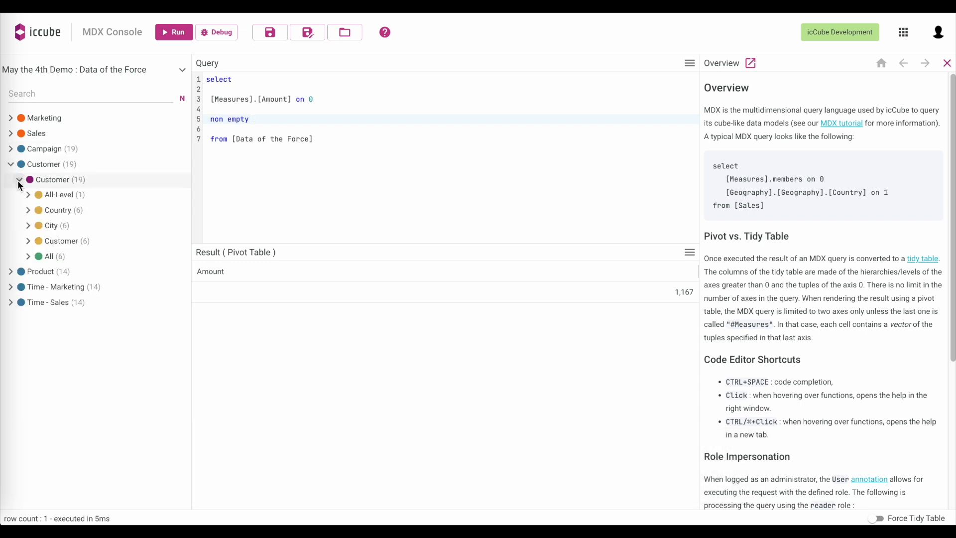
drag(57, 225, 306, 118)
text(*)
drag(92, 250, 518, 117)
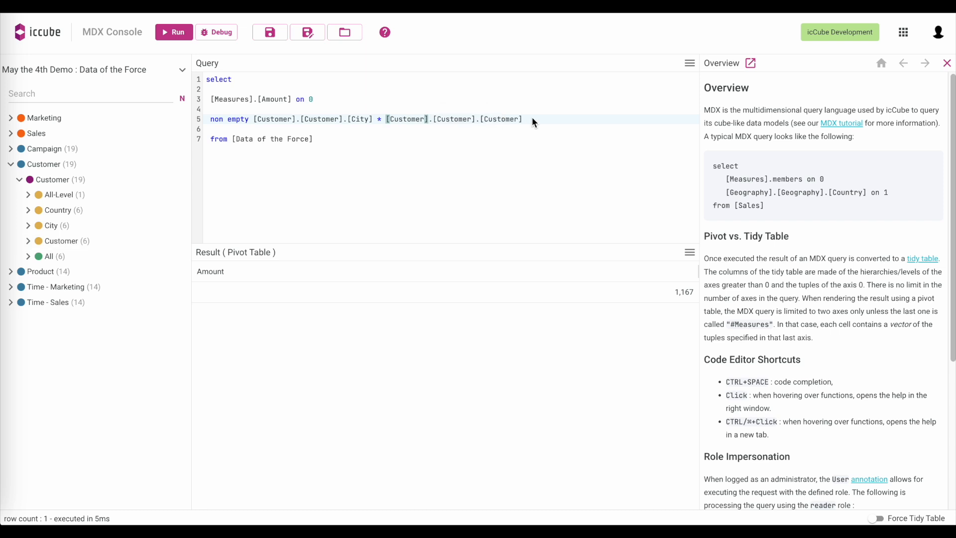
Cross the non empty set with the Product Name level, place it on axis 1 and run the query.
text(*)
click(10, 272)
click(19, 286)
drag(74, 326, 655, 116)
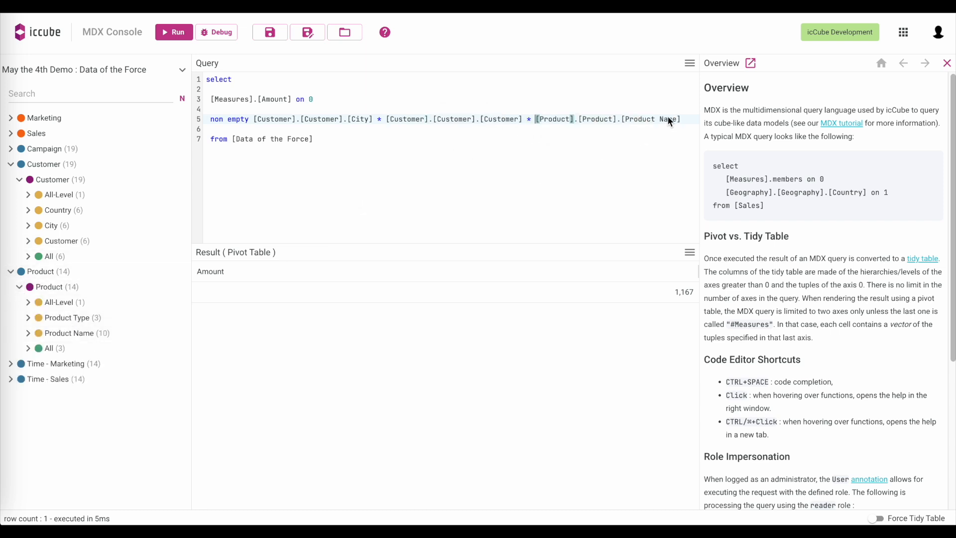
text(on 1)
key(ctrl+Return)
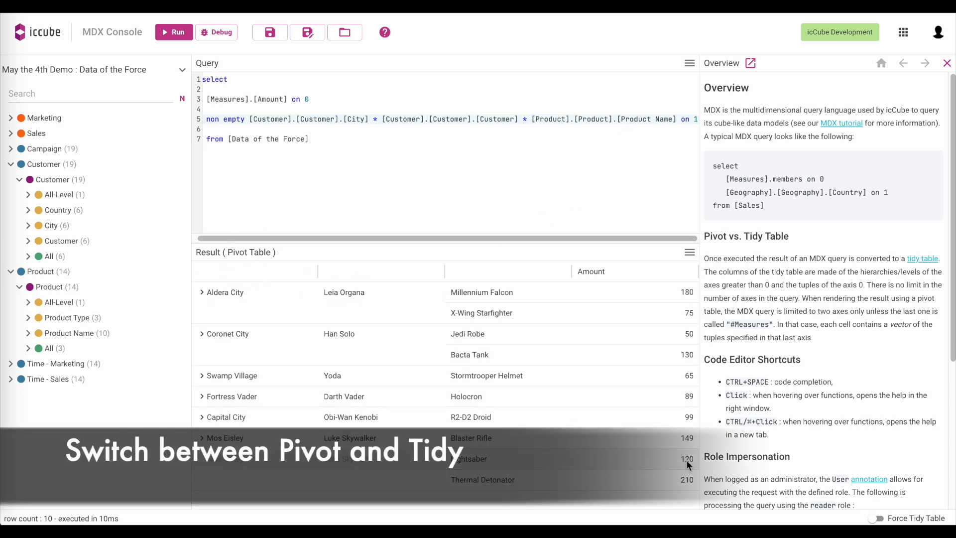
View the query result as a tidy table and return it to the pivot table.
click(886, 518)
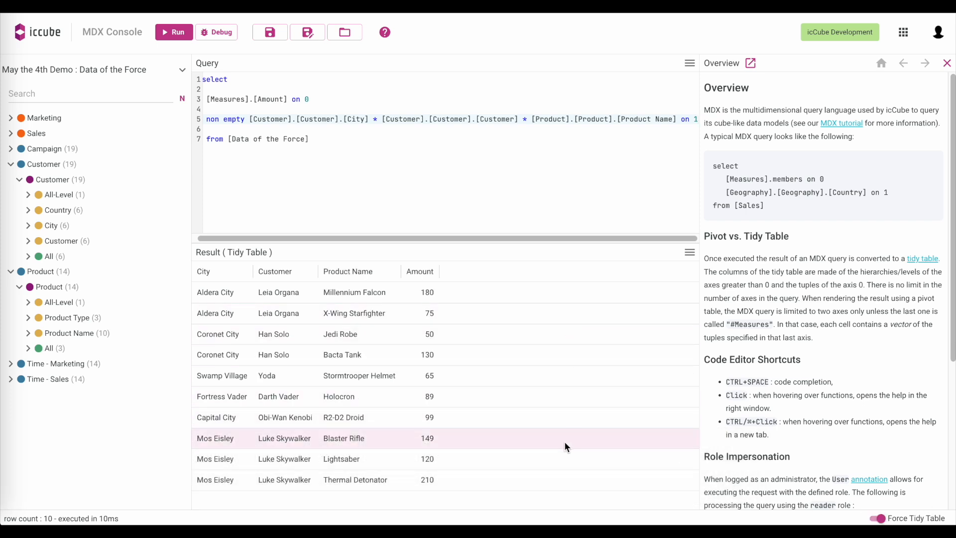
click(891, 519)
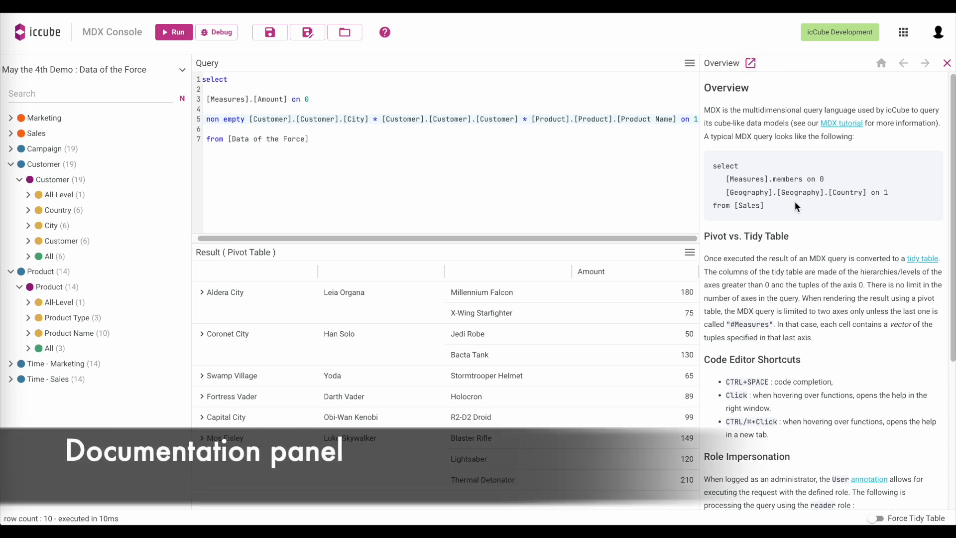
Read the Tidy Table documentation, open its full page separately and close that page again.
click(922, 260)
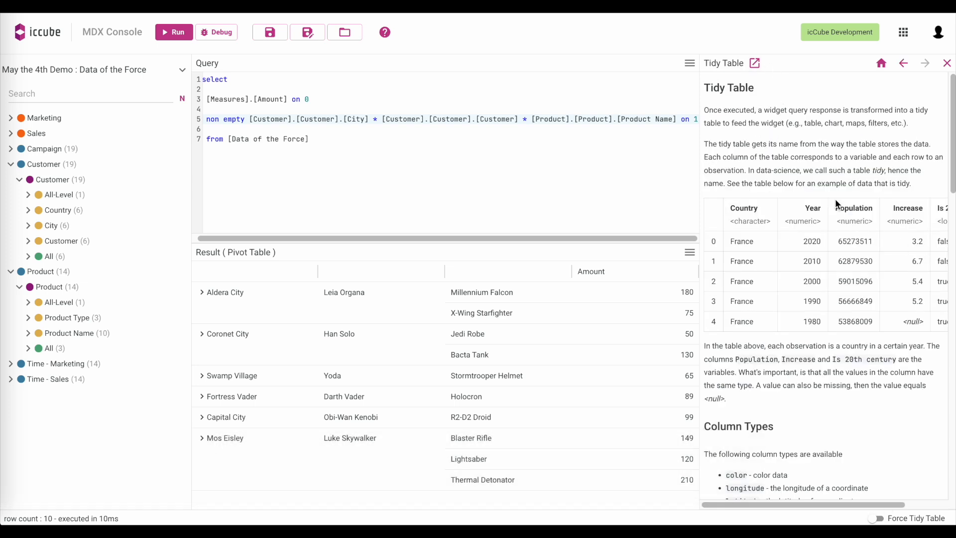
scroll(832, 199, down, 7)
scroll(823, 226, down, 4)
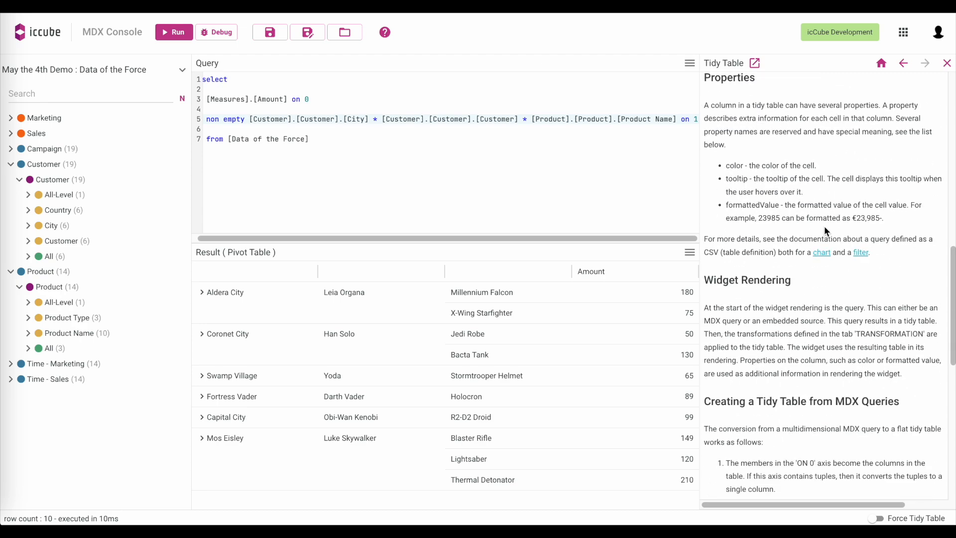
scroll(824, 221, up, 10)
click(754, 64)
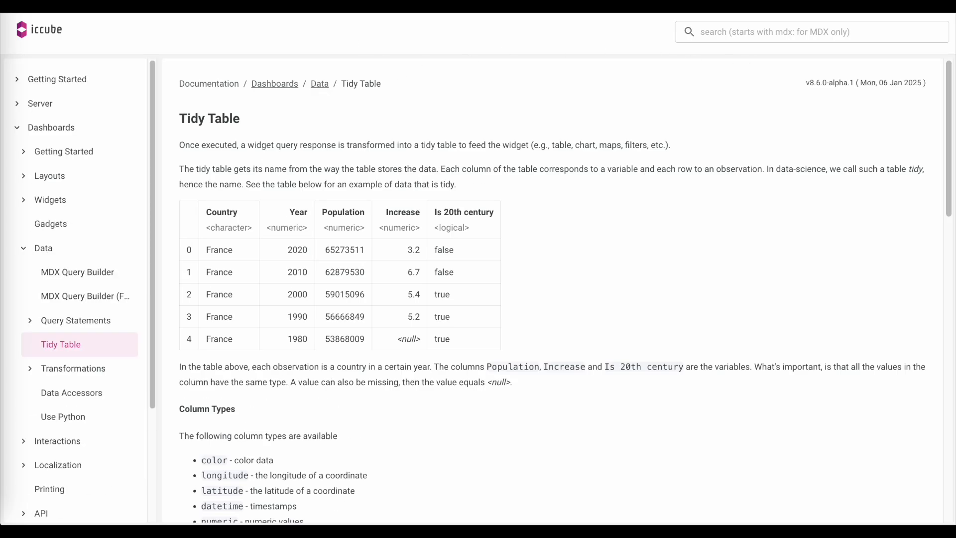
key(ctrl+w)
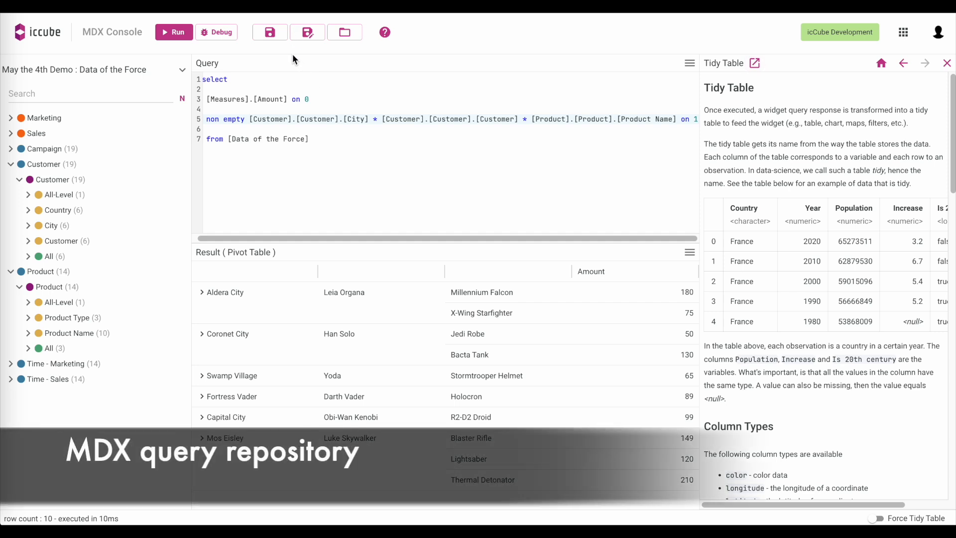
Save the query as toto in My Drive.
click(270, 33)
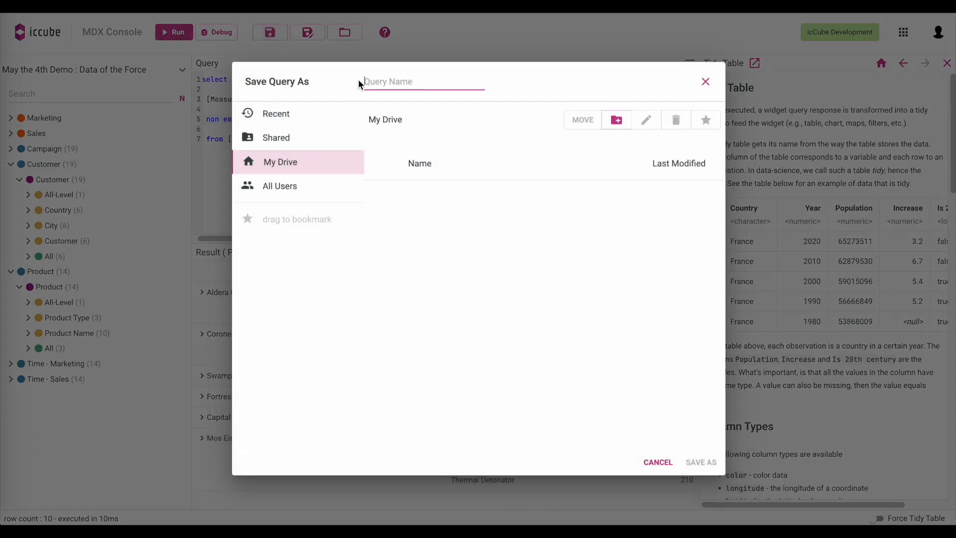
text(toto)
click(699, 461)
Remove non empty from the axis 1 line of query toto and close the query without saving.
drag(249, 120, 187, 118)
key(BackSpace)
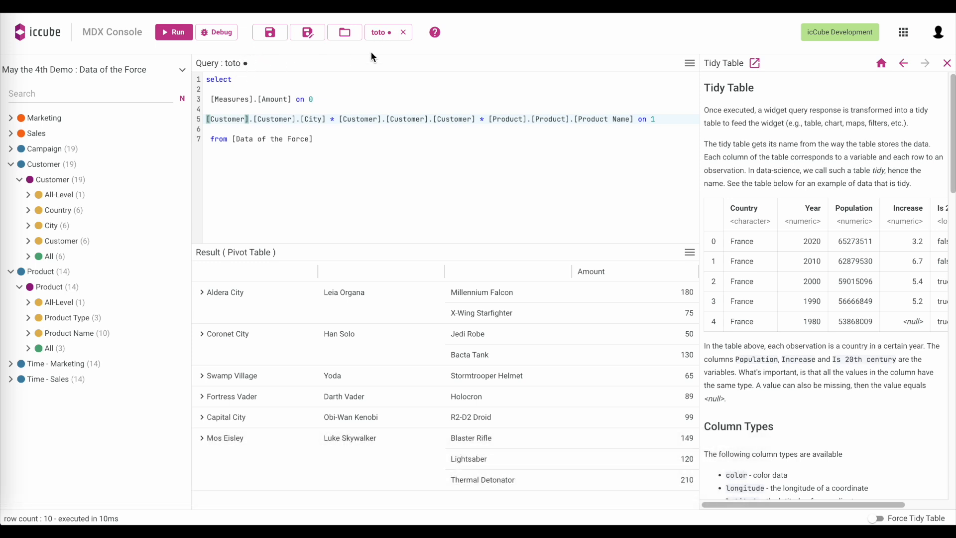
click(403, 32)
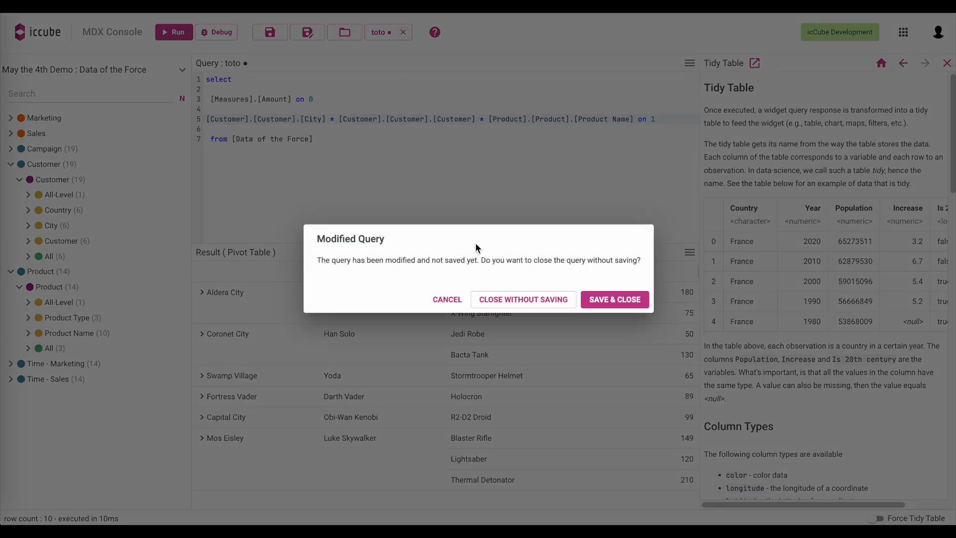
click(538, 302)
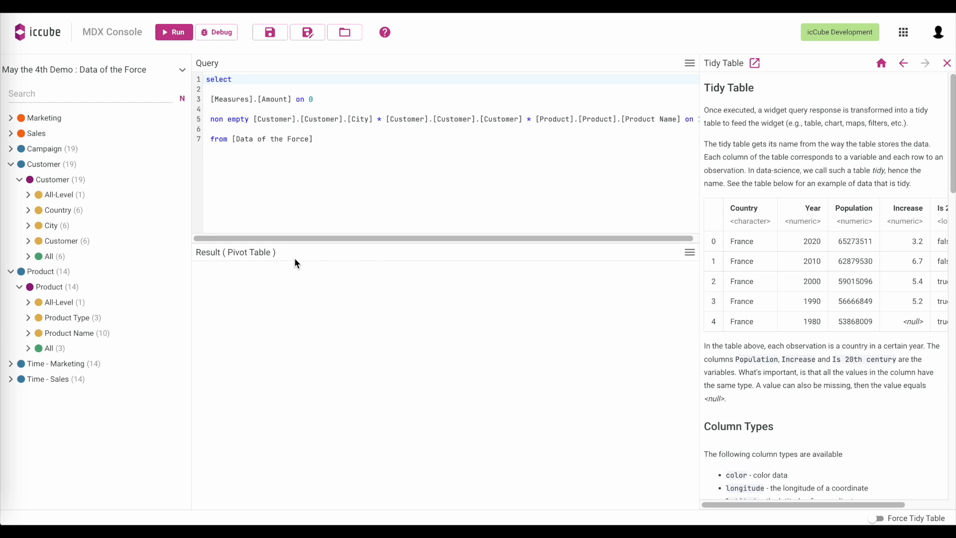
Switch to the Dashboard Editor and create a new empty dashboard.
click(903, 32)
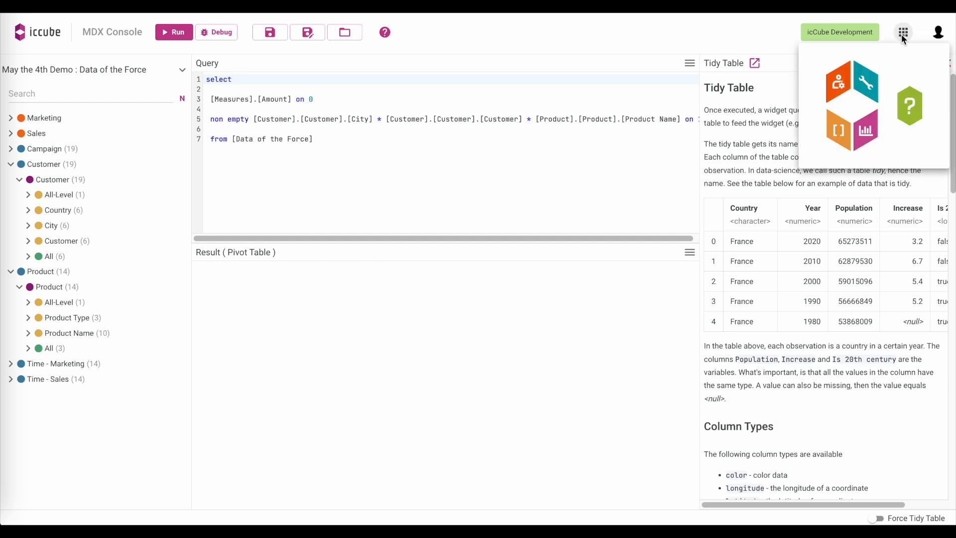
click(873, 126)
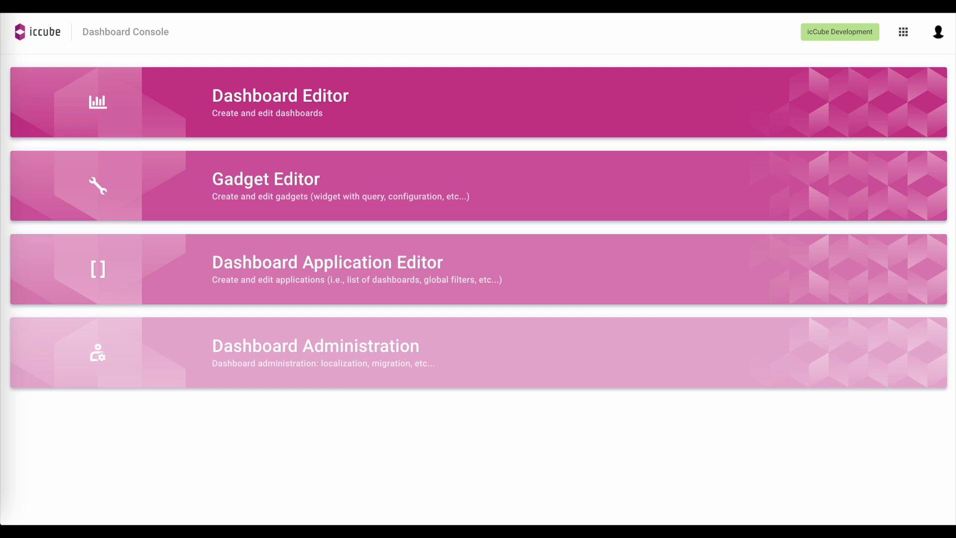
click(348, 99)
click(200, 36)
click(694, 393)
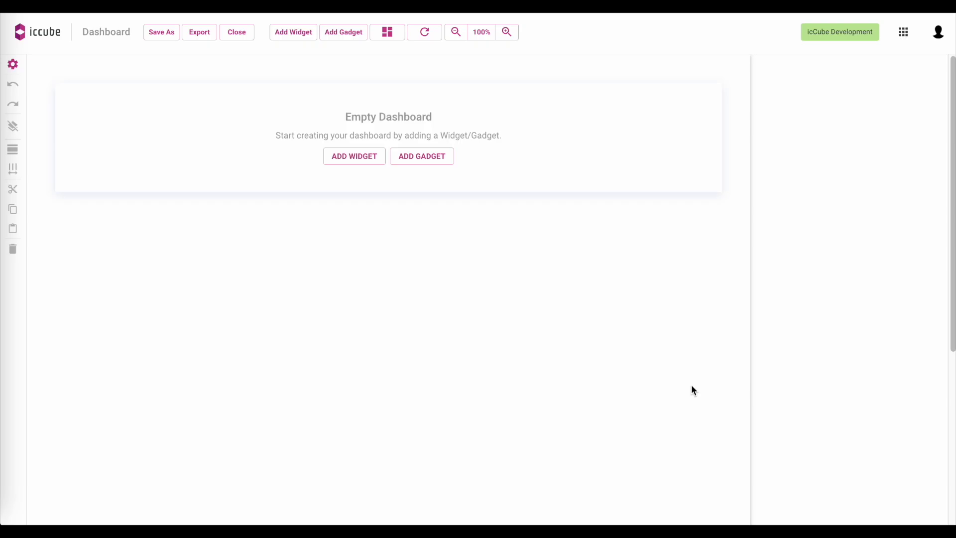
Add a Table widget to the dashboard, stretch it downward and open its query editor.
click(353, 157)
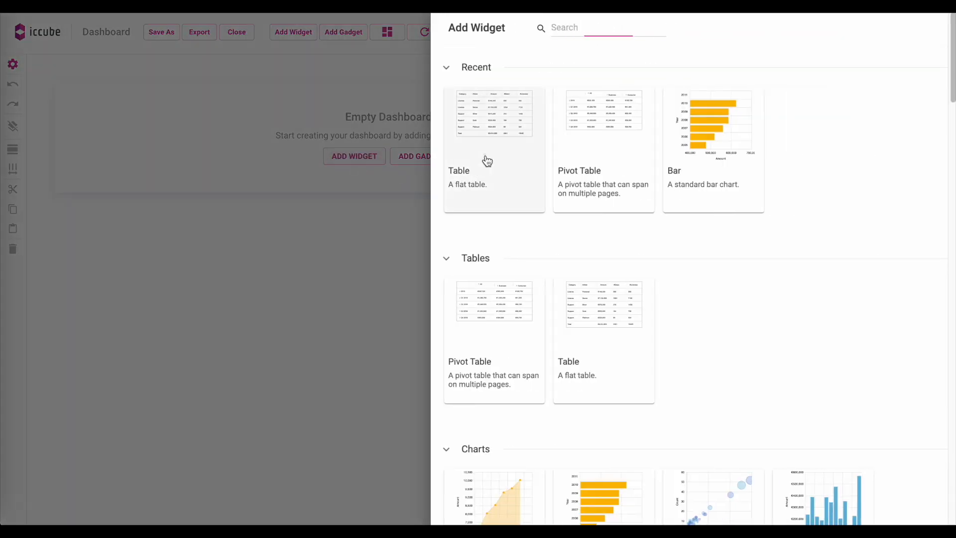
click(483, 161)
drag(388, 191, 389, 468)
click(14, 66)
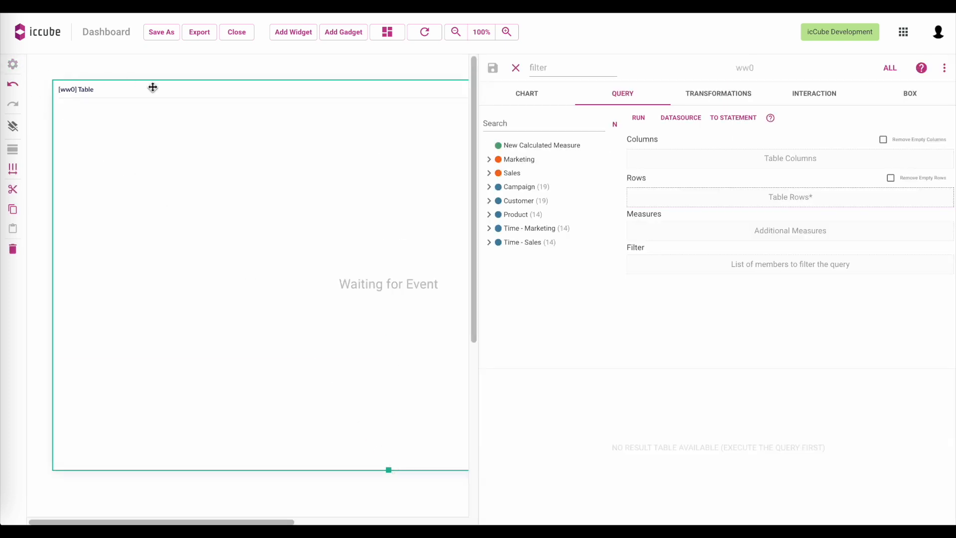
Add the Sales measure Amount to the table's columns and remove it again.
click(489, 173)
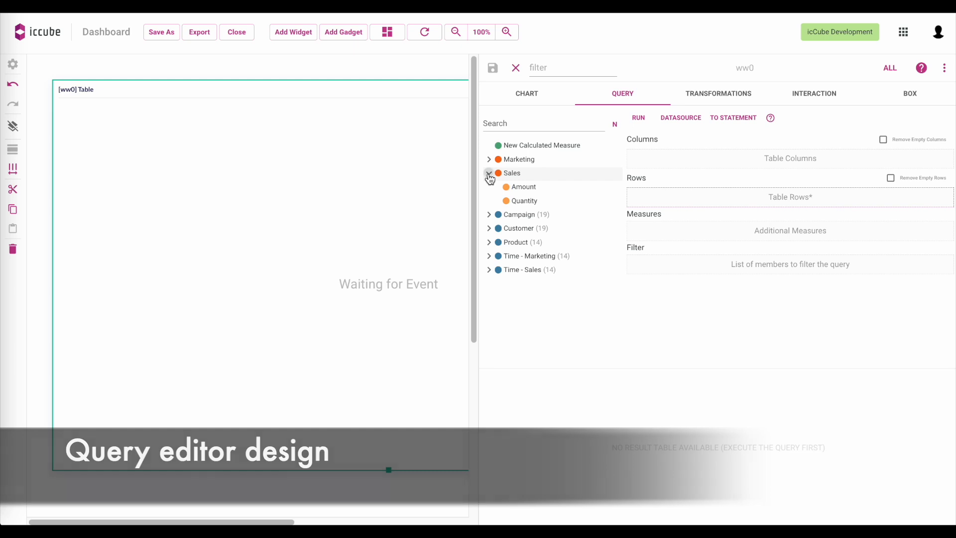
drag(521, 186, 660, 159)
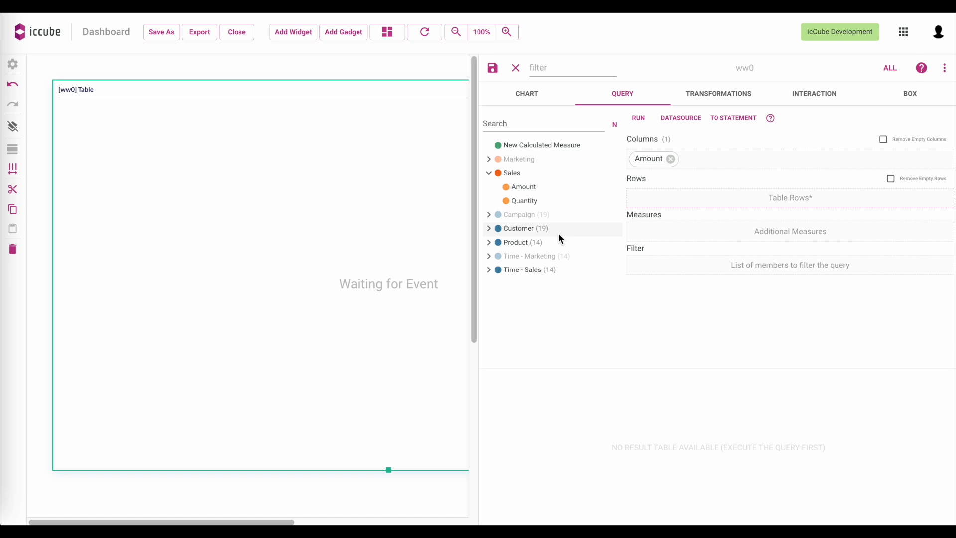
click(670, 159)
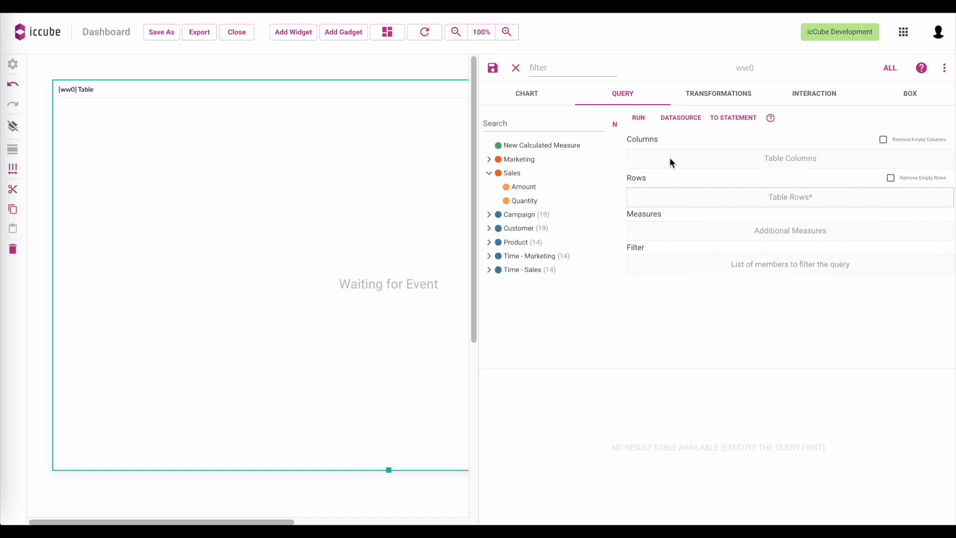
Put the Marketing measure #Campaigns on the table's columns and the Customer level on its rows, and save the widget.
click(488, 160)
drag(522, 172, 686, 161)
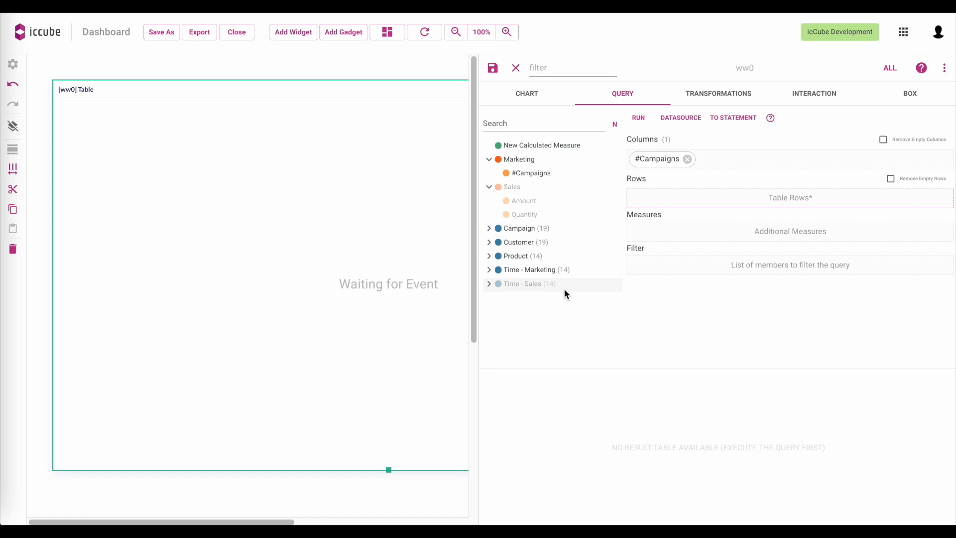
click(489, 243)
click(497, 256)
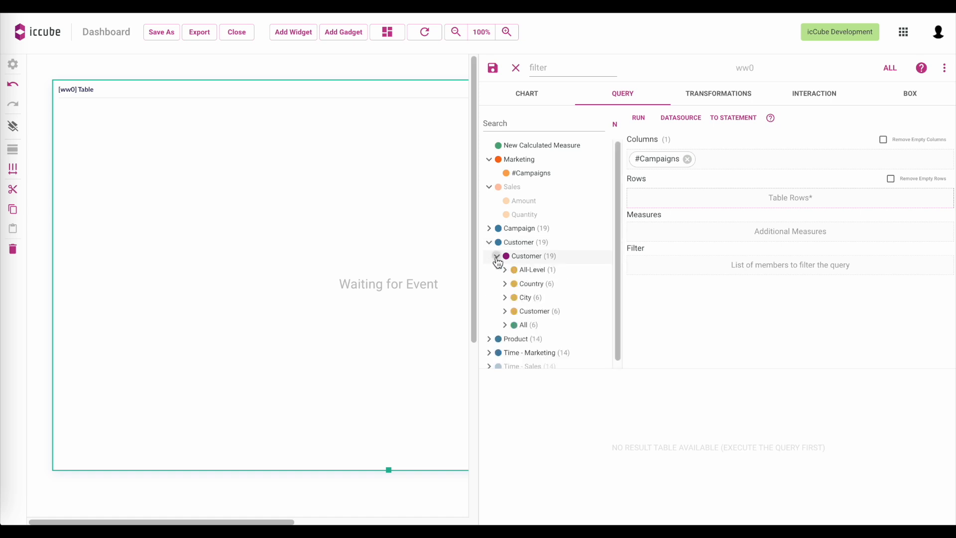
drag(523, 311, 644, 197)
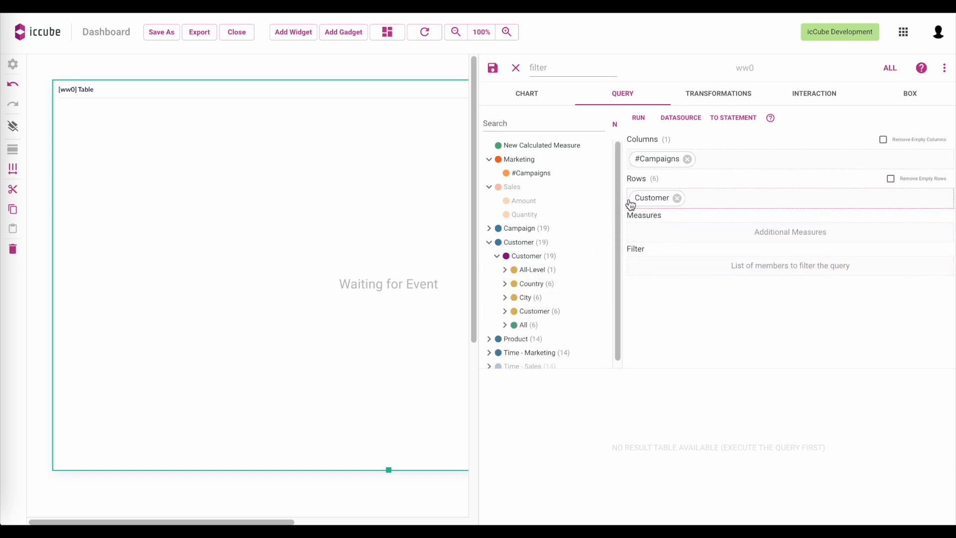
click(493, 69)
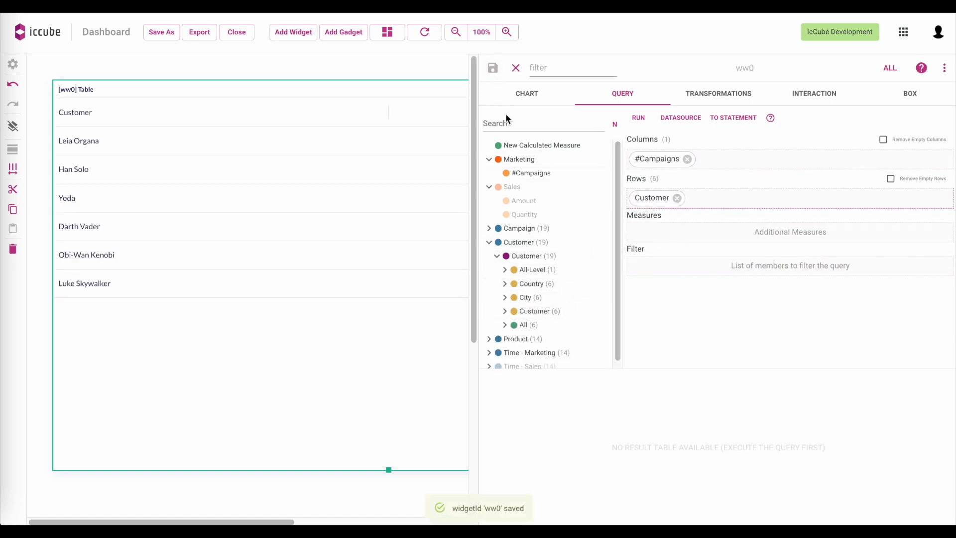
Add the Sales measure Amount to the table's columns beside #Campaigns, save the widget and close its editor.
click(489, 243)
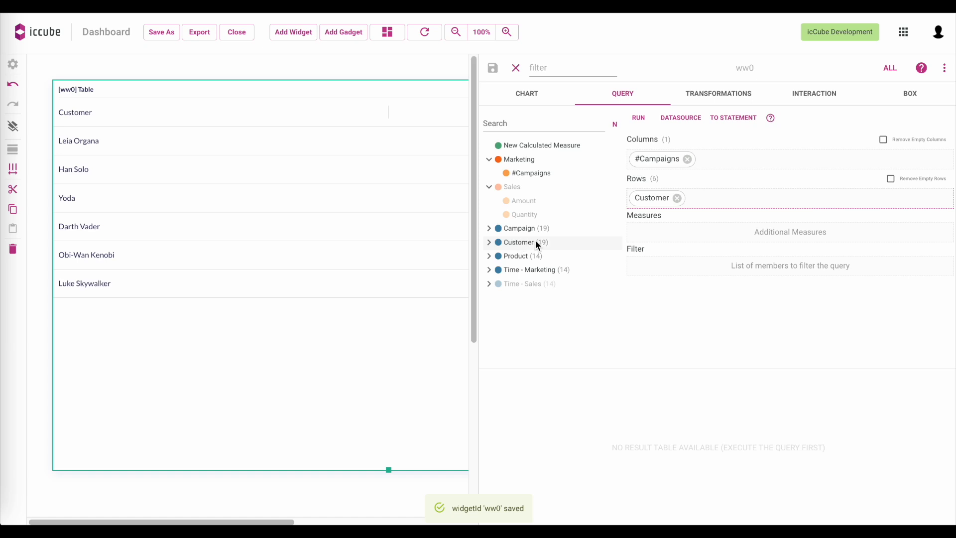
drag(522, 202, 755, 160)
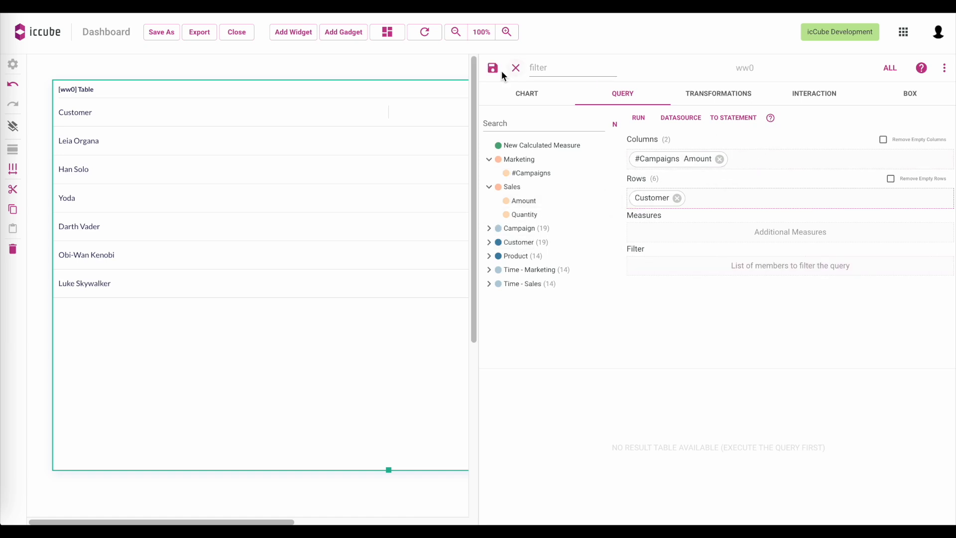
click(493, 69)
click(516, 68)
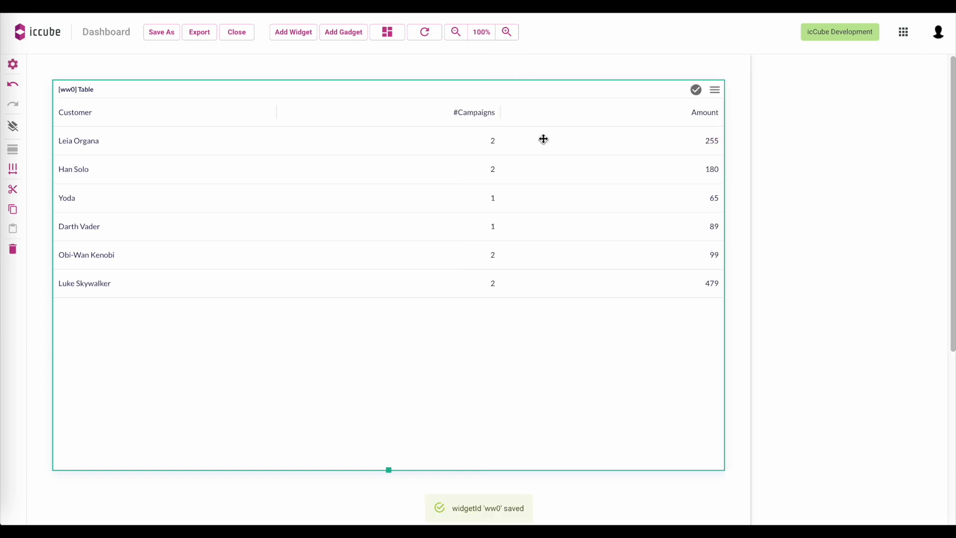
Reopen the table's query, add the Campaign level to the rows after Customer, save the widget and return to the dashboard.
click(13, 64)
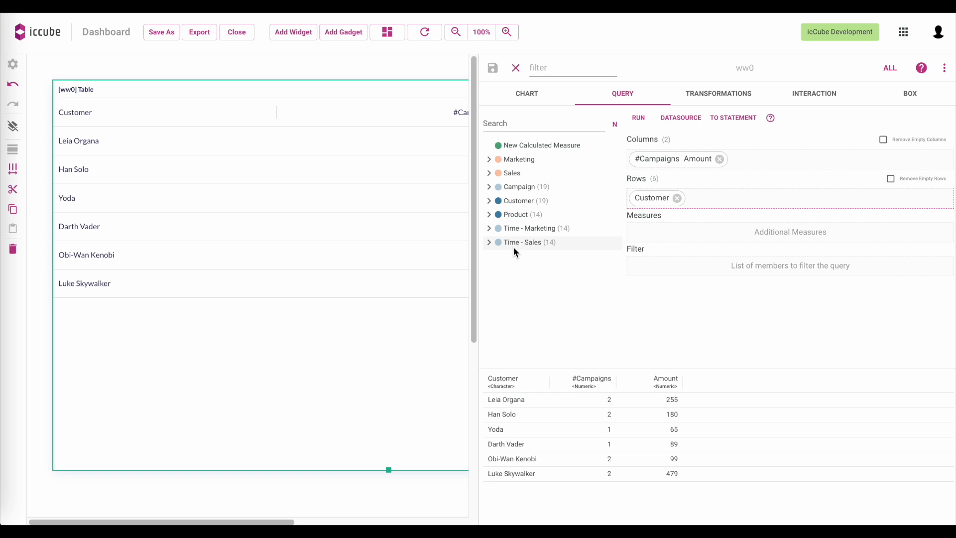
click(489, 188)
click(497, 200)
drag(535, 228, 739, 204)
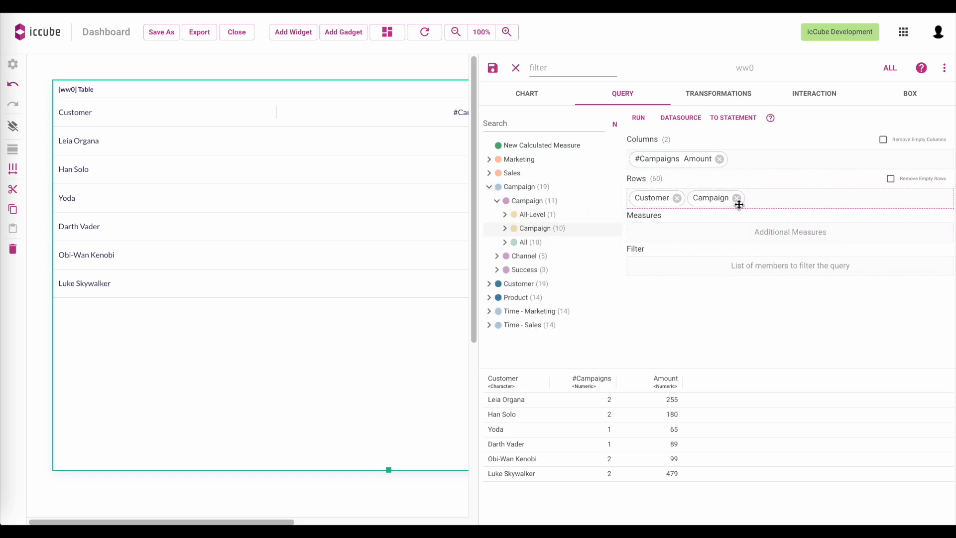
click(493, 69)
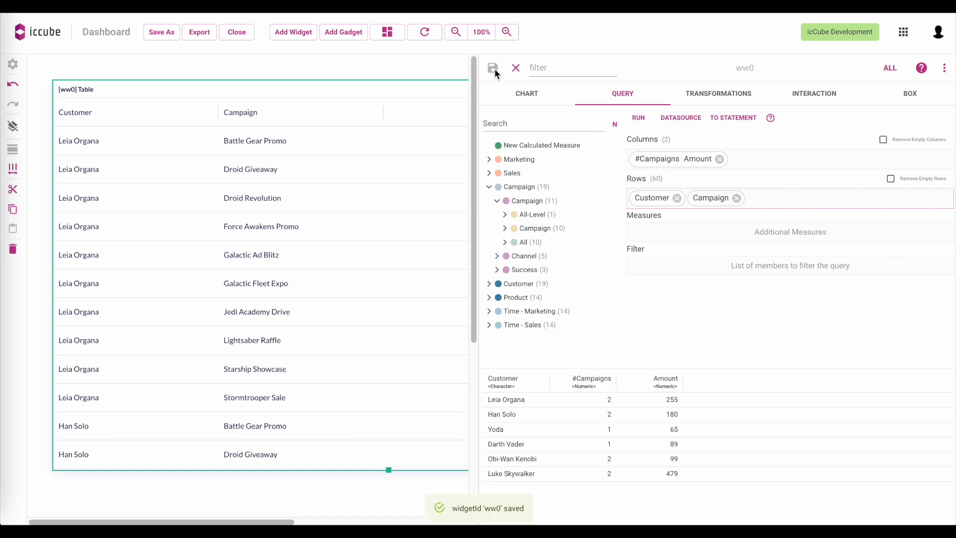
click(516, 68)
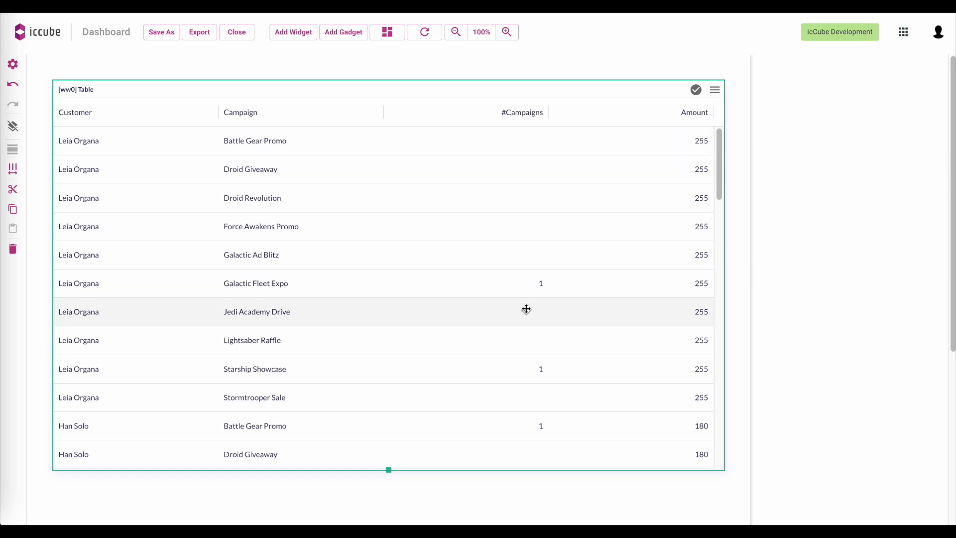
scroll(518, 322, down, 1)
scroll(518, 322, down, 3)
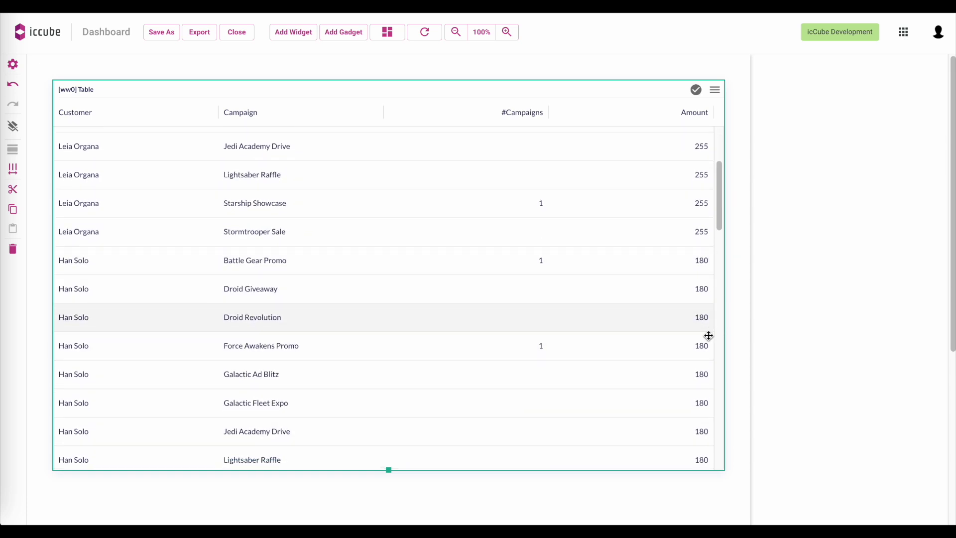
Reopen the table's query and add a sorting function to the Customer set on the rows.
click(14, 66)
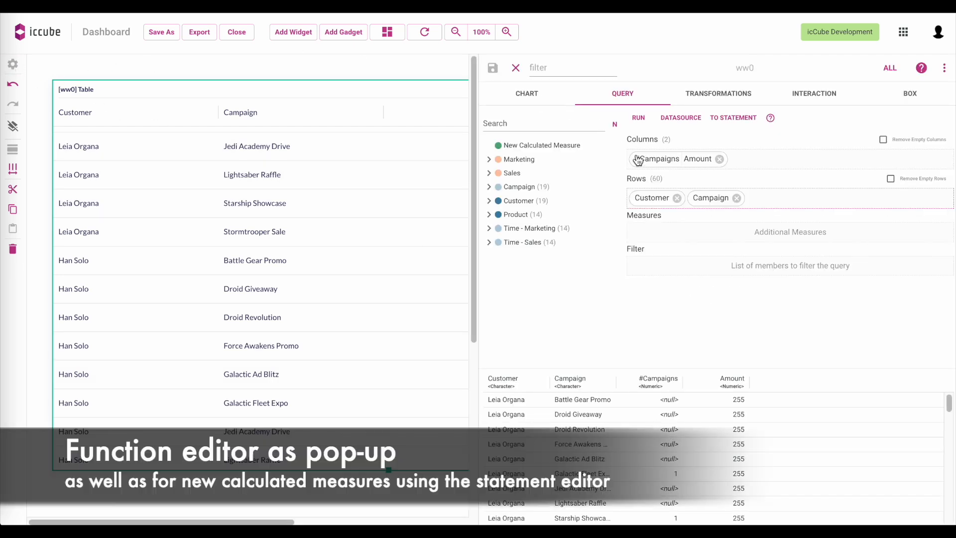
click(649, 199)
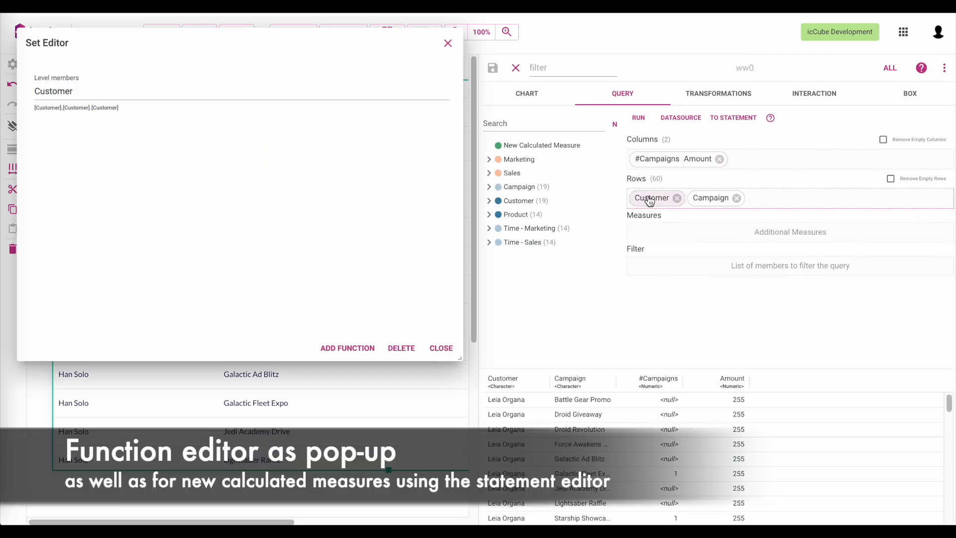
click(364, 347)
scroll(269, 261, down, 1)
click(133, 293)
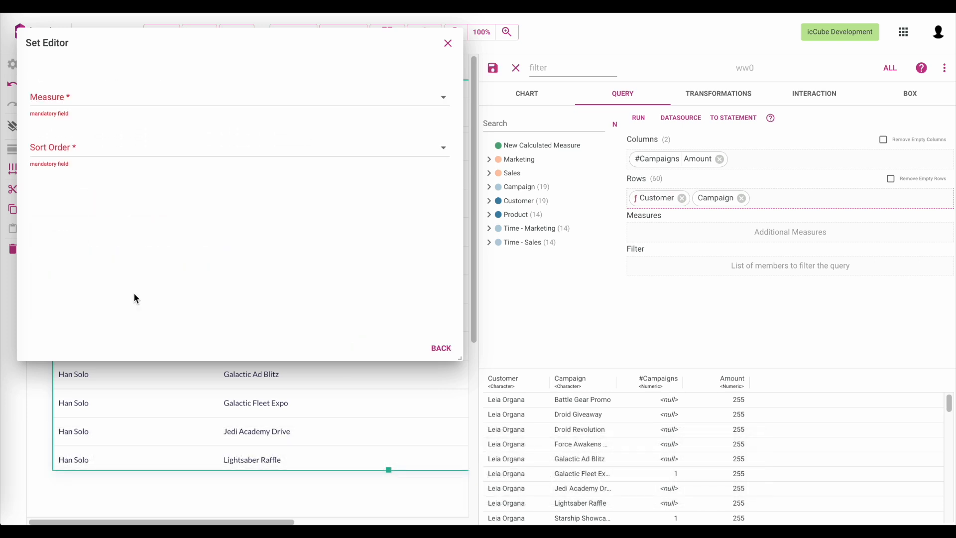
Configure the Customer sorting function with measure Amount and sort order Descendant, and save the widget.
click(79, 96)
click(73, 149)
click(75, 132)
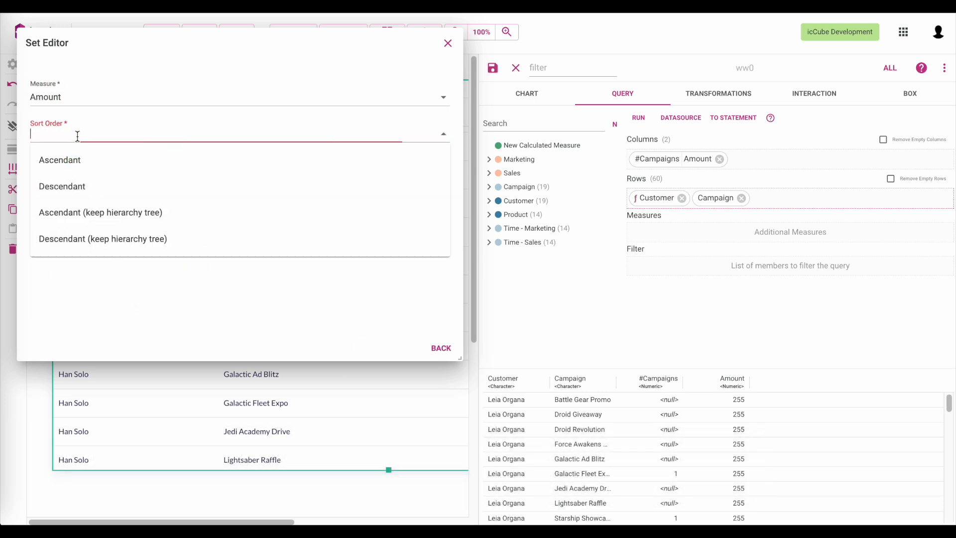
click(81, 186)
click(441, 348)
click(440, 347)
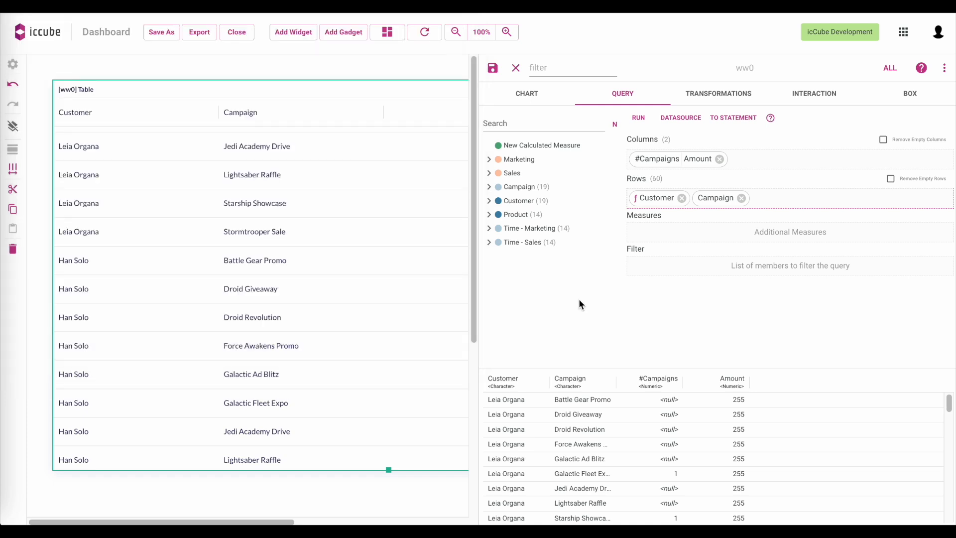
click(493, 68)
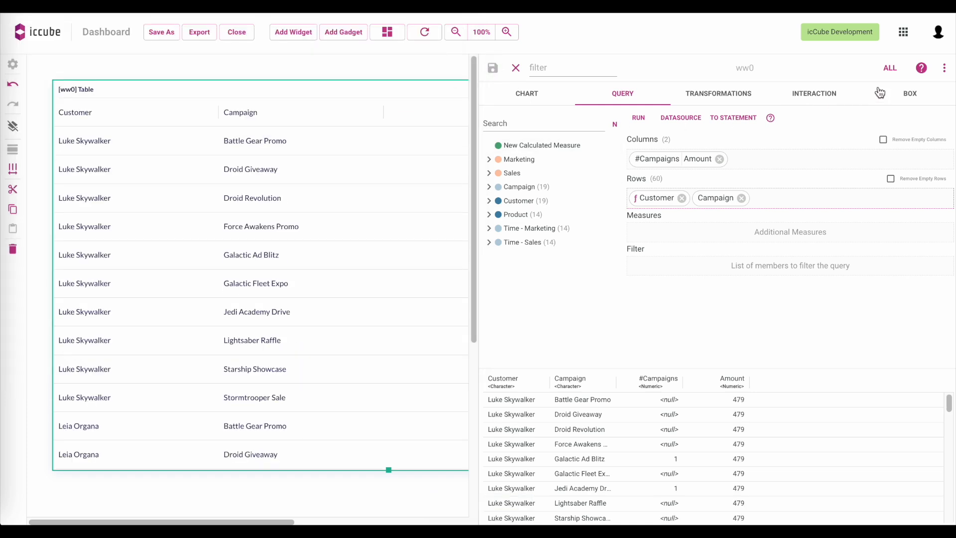
View the MDX entities by caption, switch back to names, and look at the editor's zoom control.
click(614, 126)
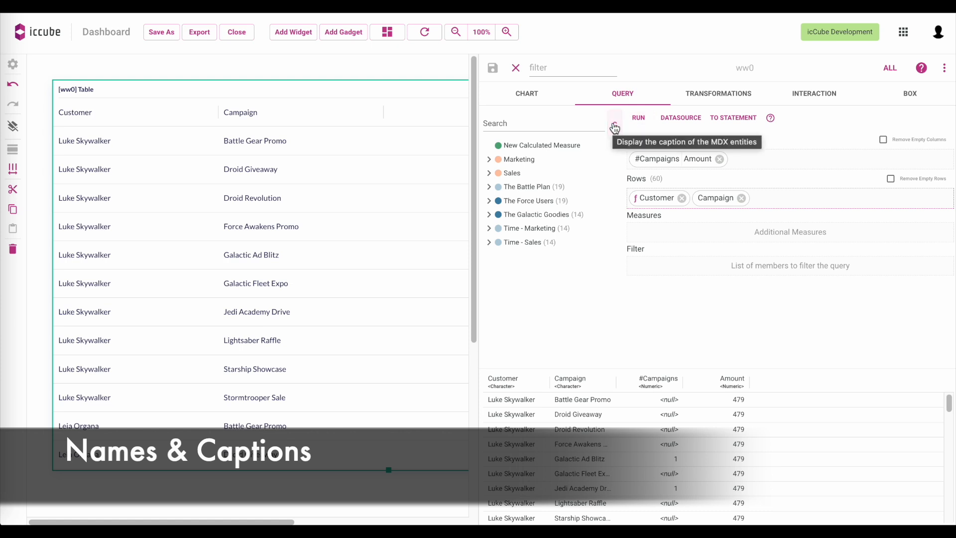
click(614, 126)
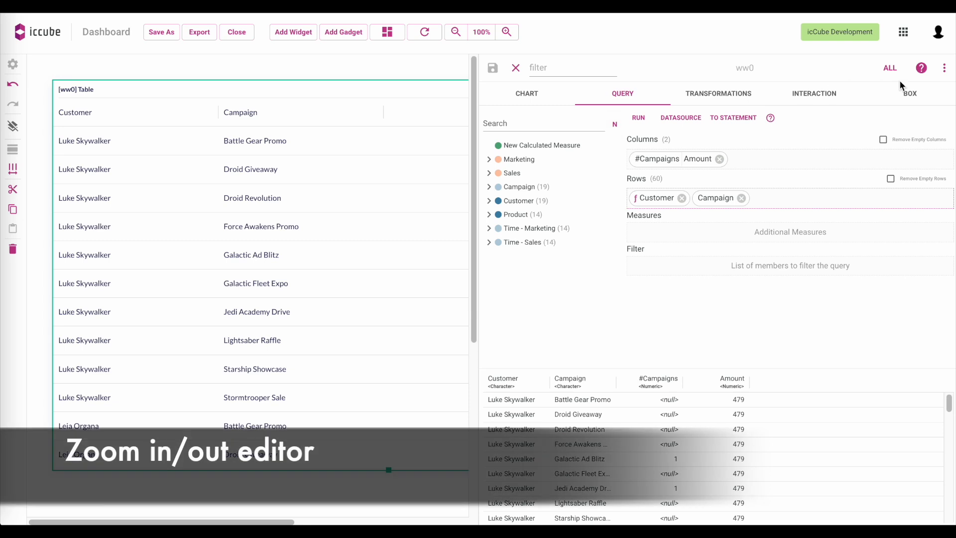
click(944, 70)
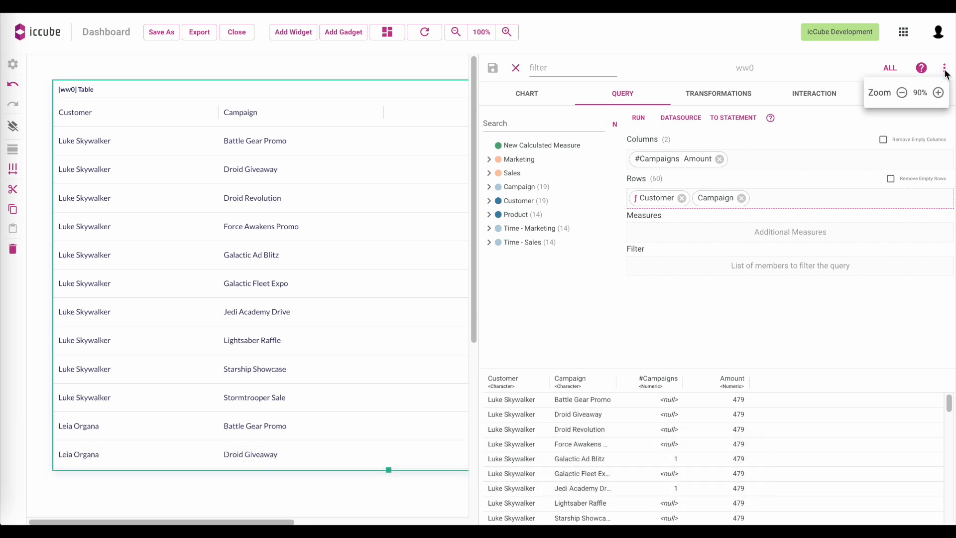
click(944, 70)
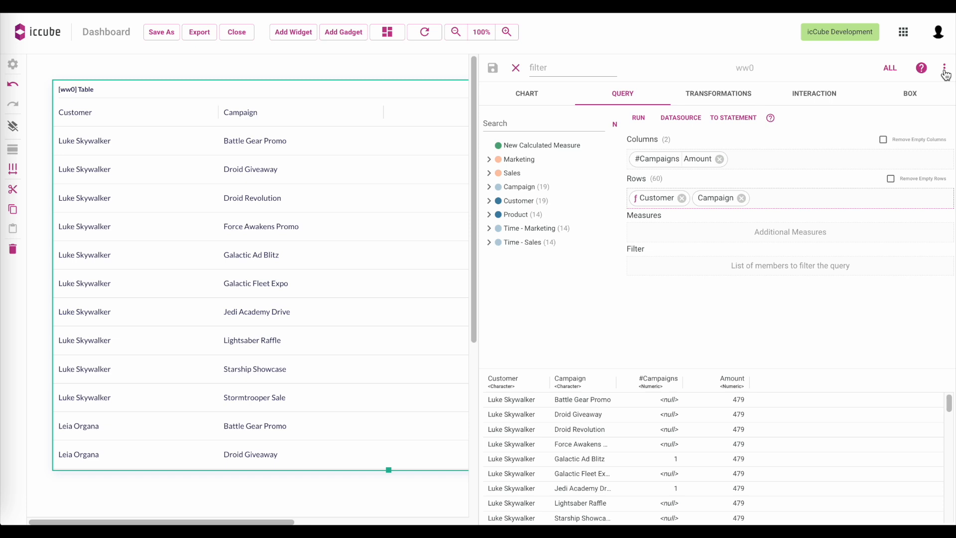